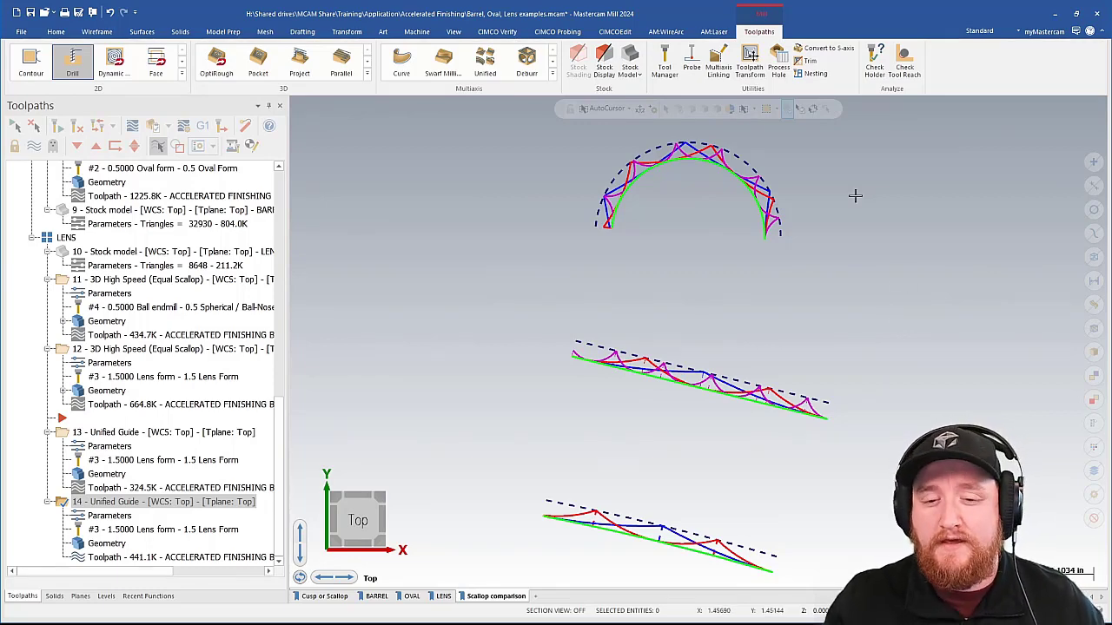
Step: Zoom in on the middle scallop comparison sketch to examine its cusp profile
scroll(715, 414, "up", 3)
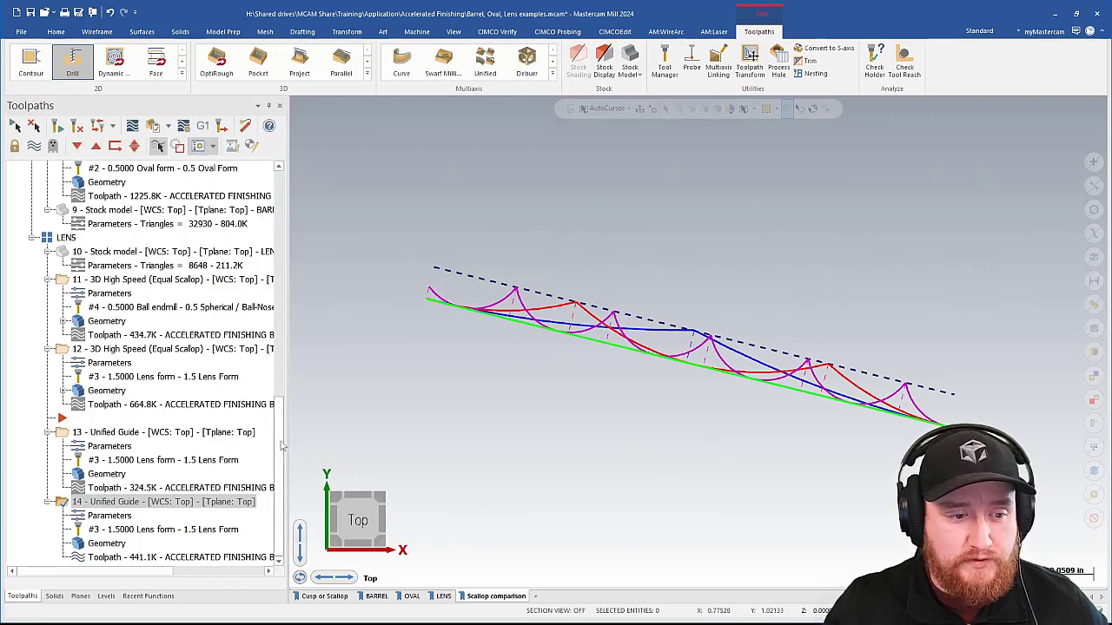
scroll(280, 446, "up", 12)
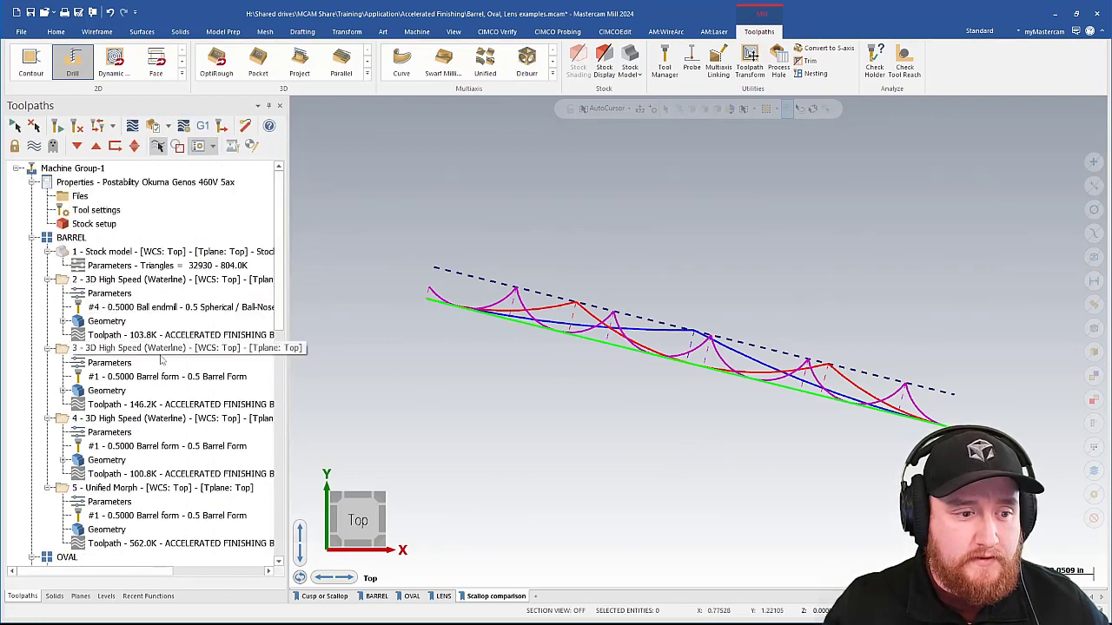
left_click(161, 376)
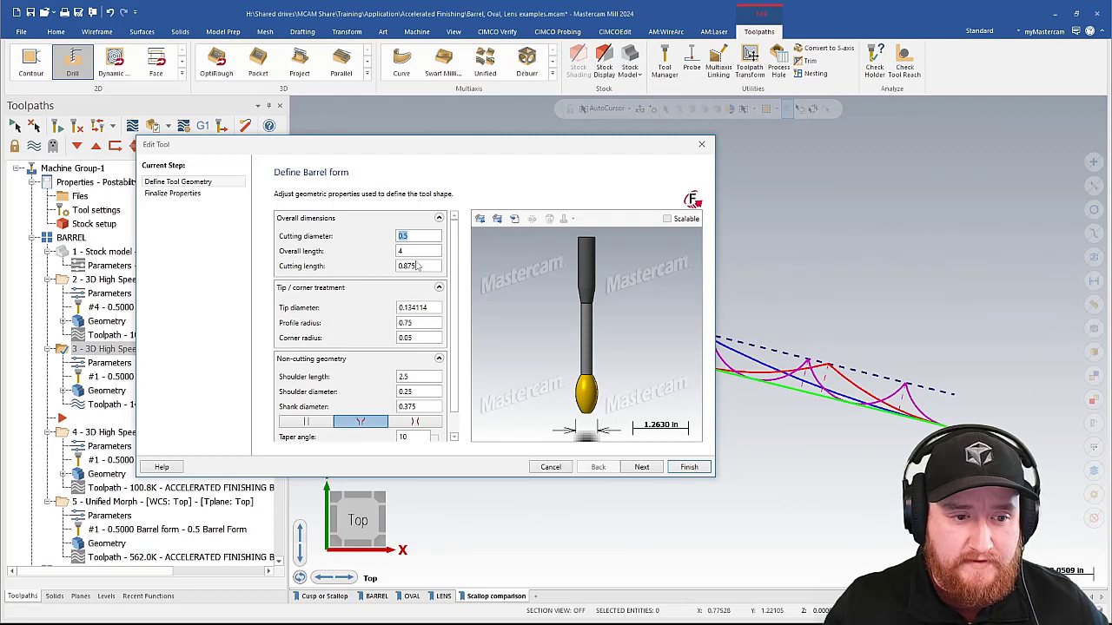
left_click(431, 326)
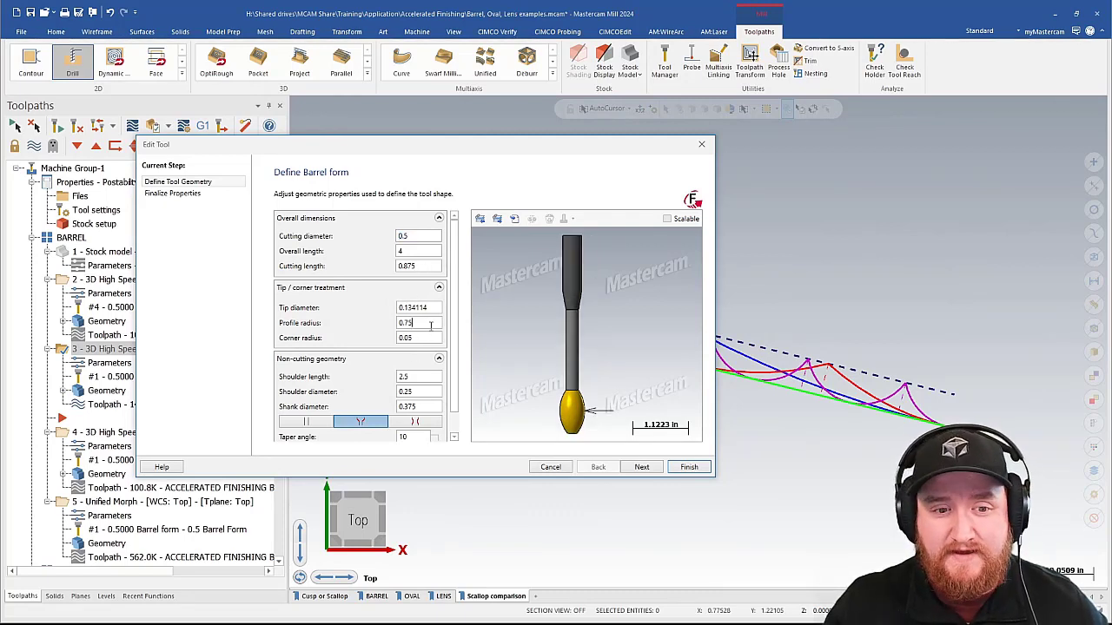
left_click(423, 236)
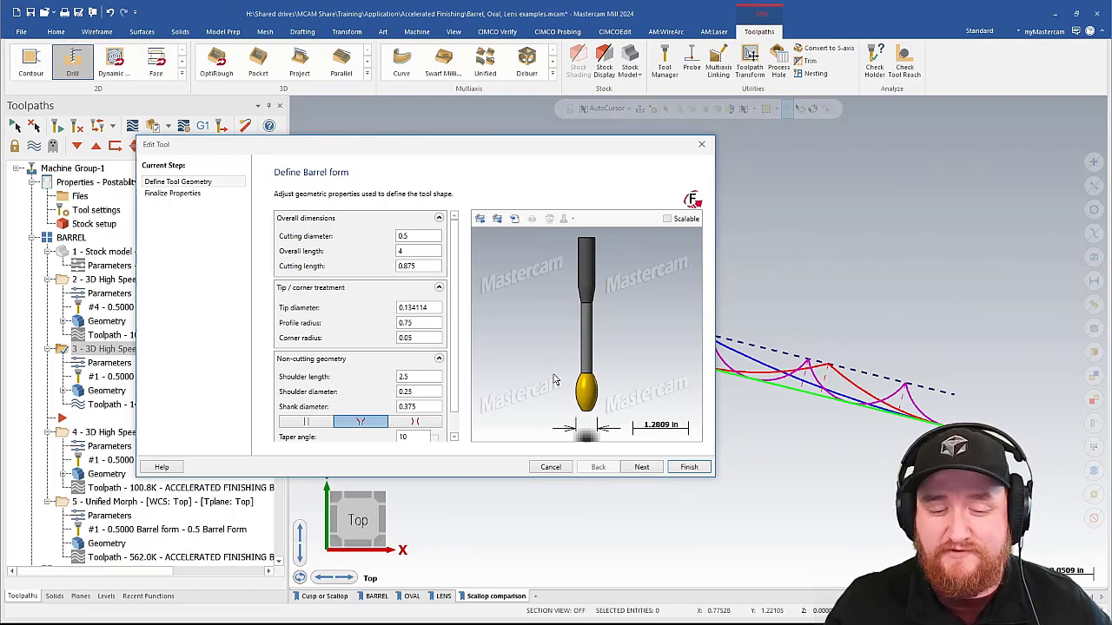
left_click(551, 468)
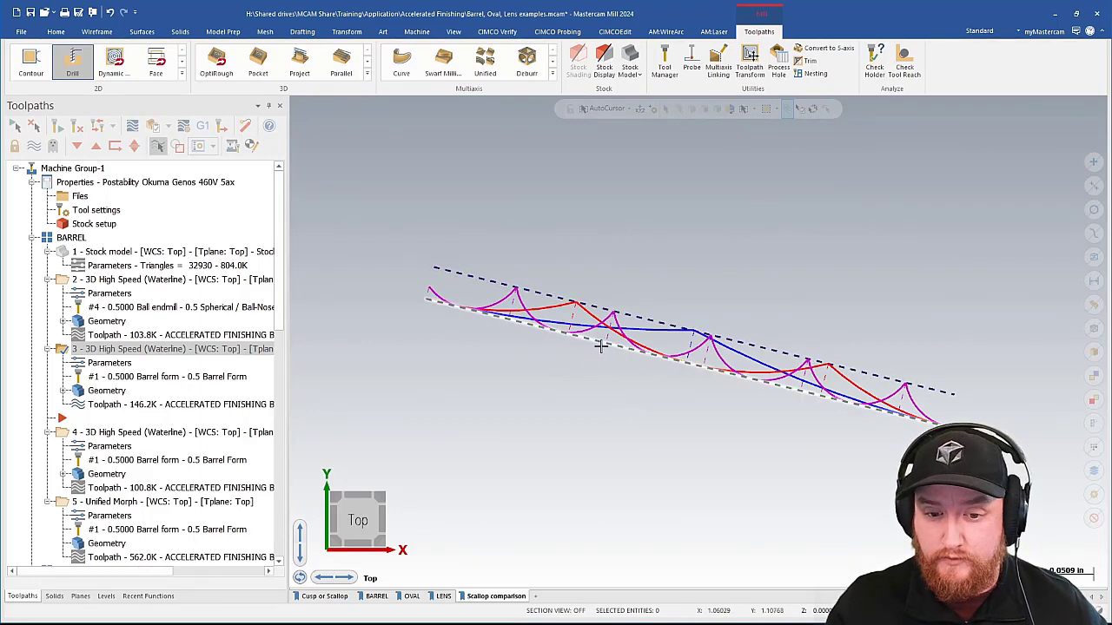
Step: Zoom out until the arch sketch and both line sketches are visible together
scroll(614, 323, "down", 2)
scroll(615, 323, "down", 2)
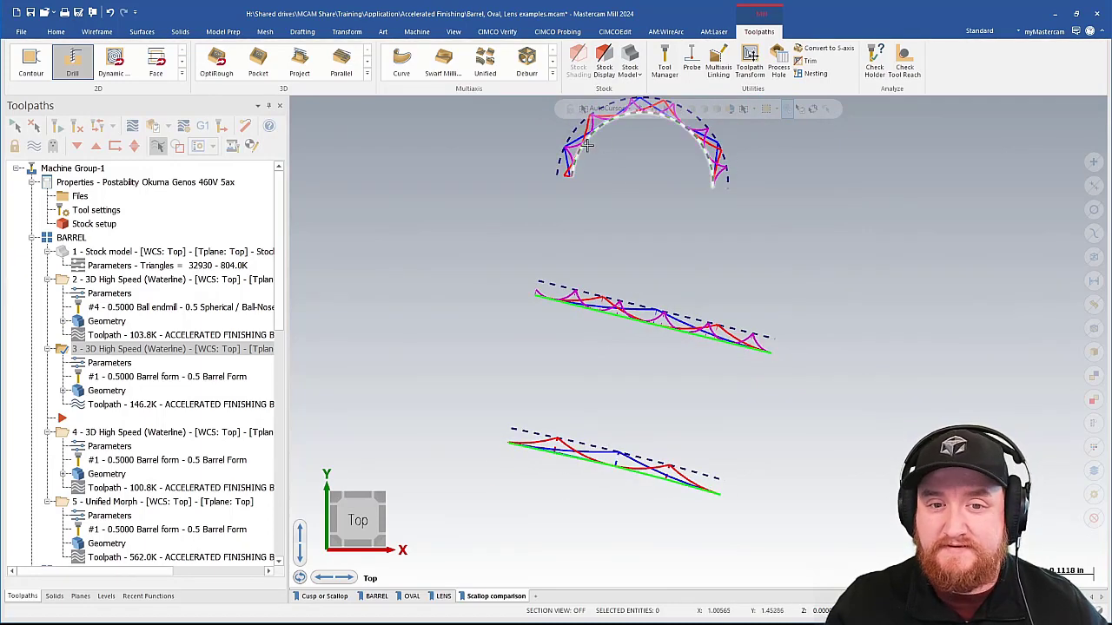
scroll(622, 287, "down", 1)
scroll(629, 228, "up", 1)
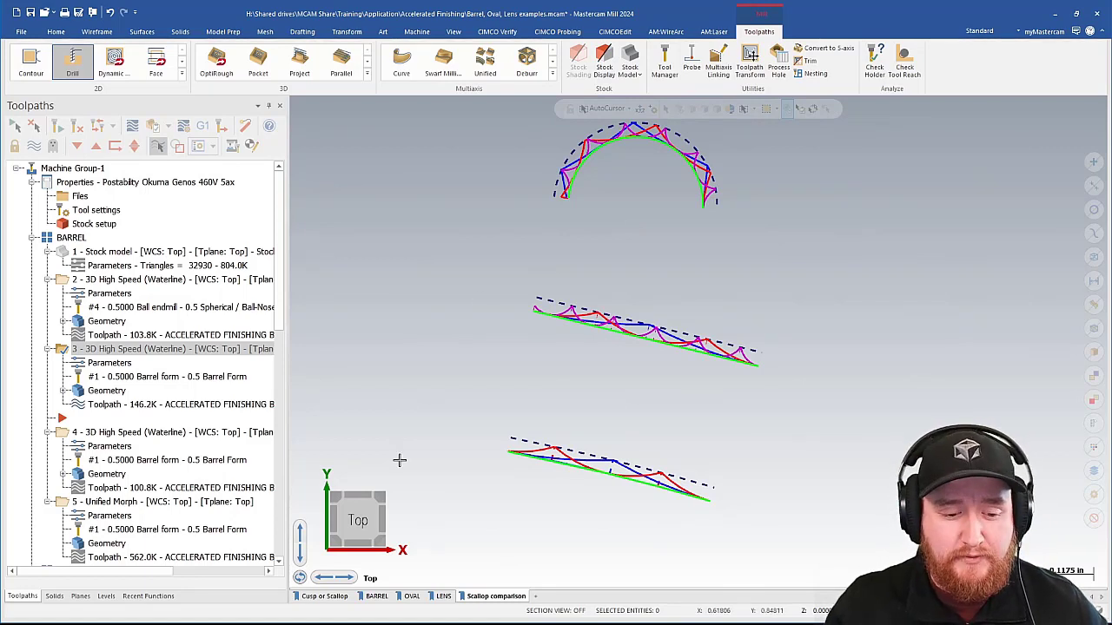
Step: Switch to the BARREL sheet, view it from Front in wireframe, and zoom onto the toolpath
left_click(377, 595)
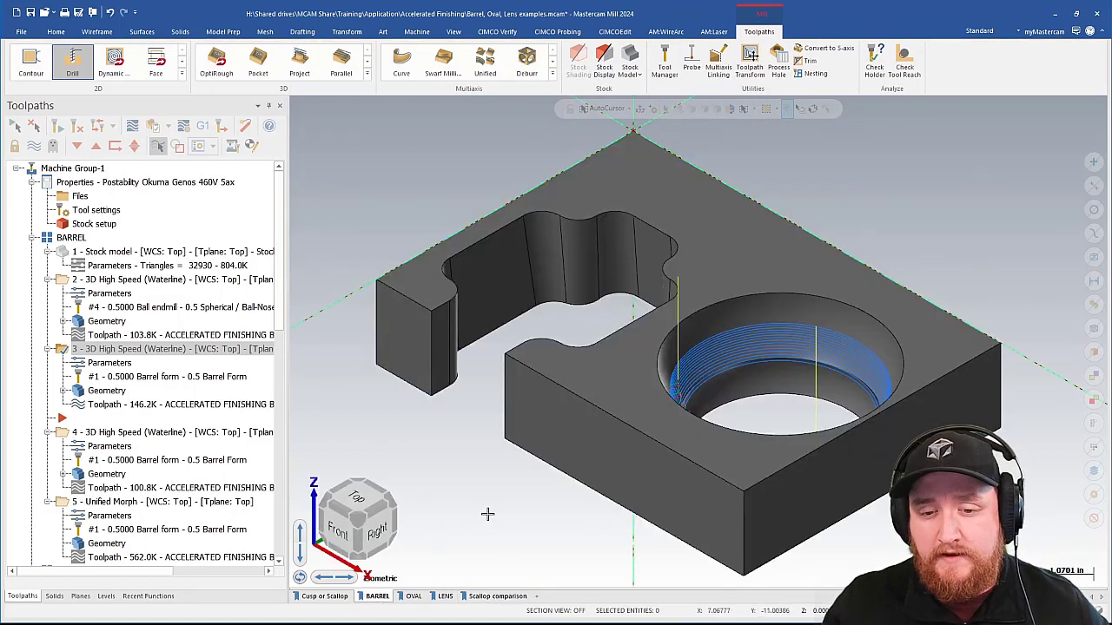
mouse_move(481, 524)
middle_mouse_down()
mouse_move(487, 511)
mouse_move(511, 519)
mouse_move(492, 524)
middle_mouse_up()
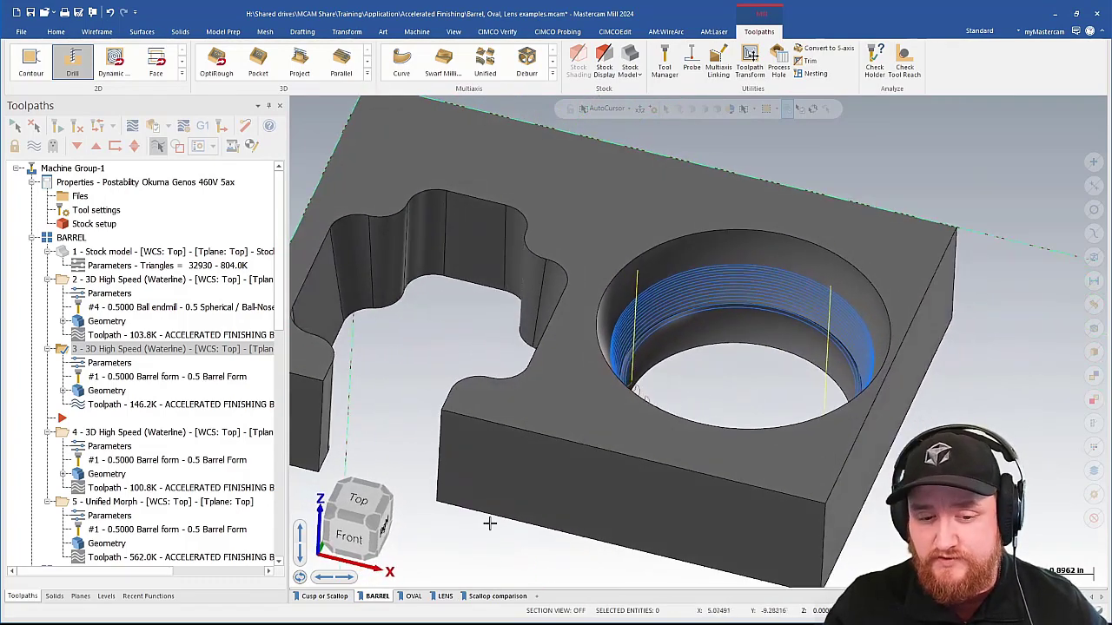
left_click(361, 543)
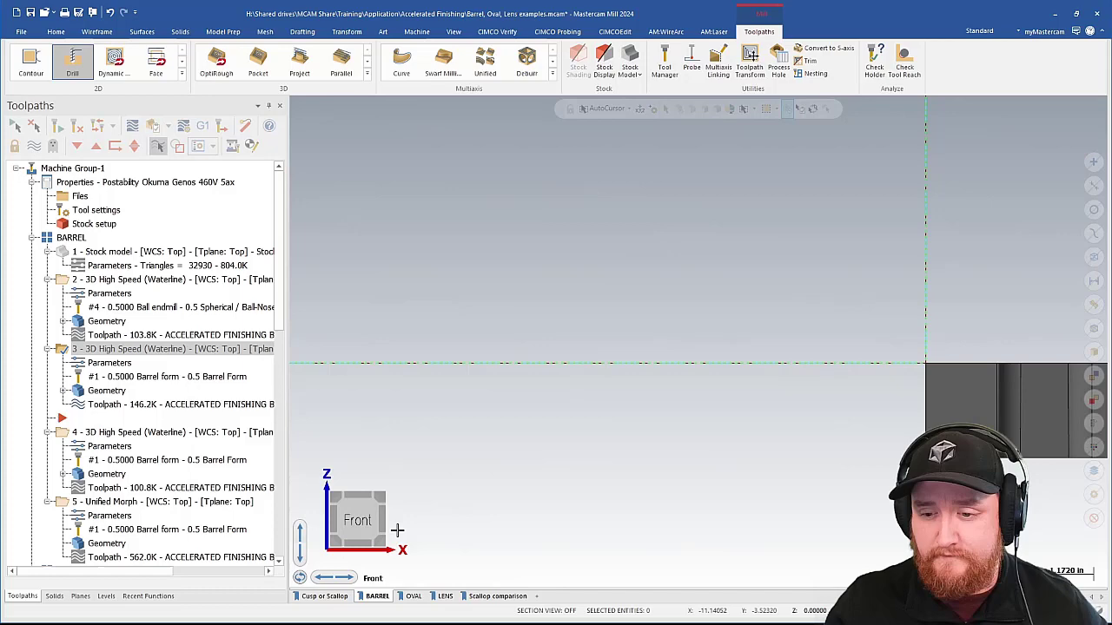
key("alt+s")
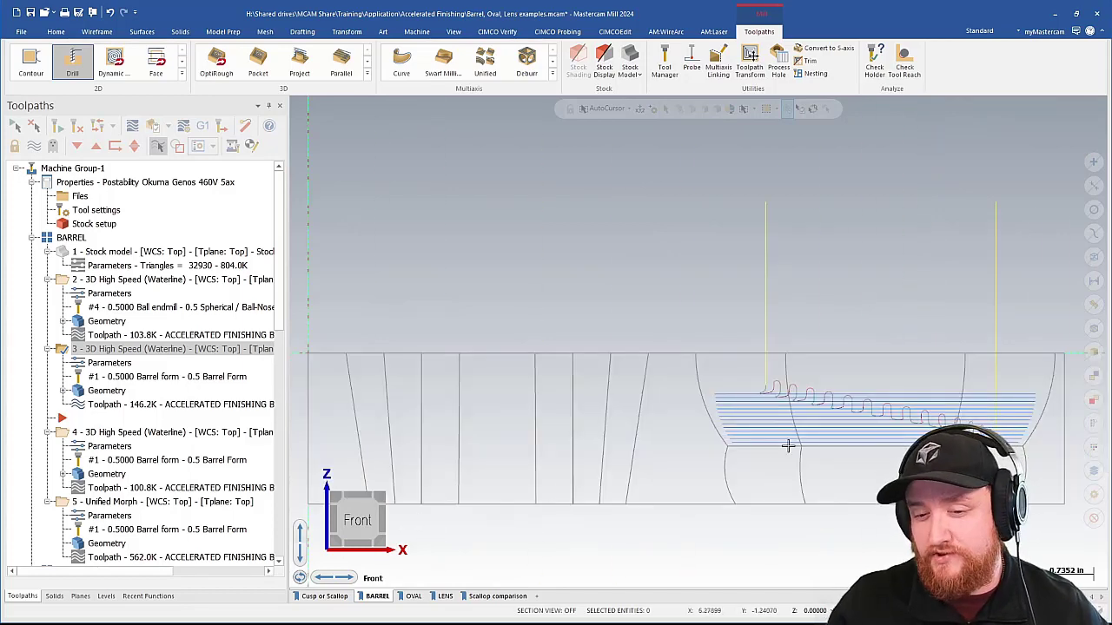
scroll(788, 446, "up", 2)
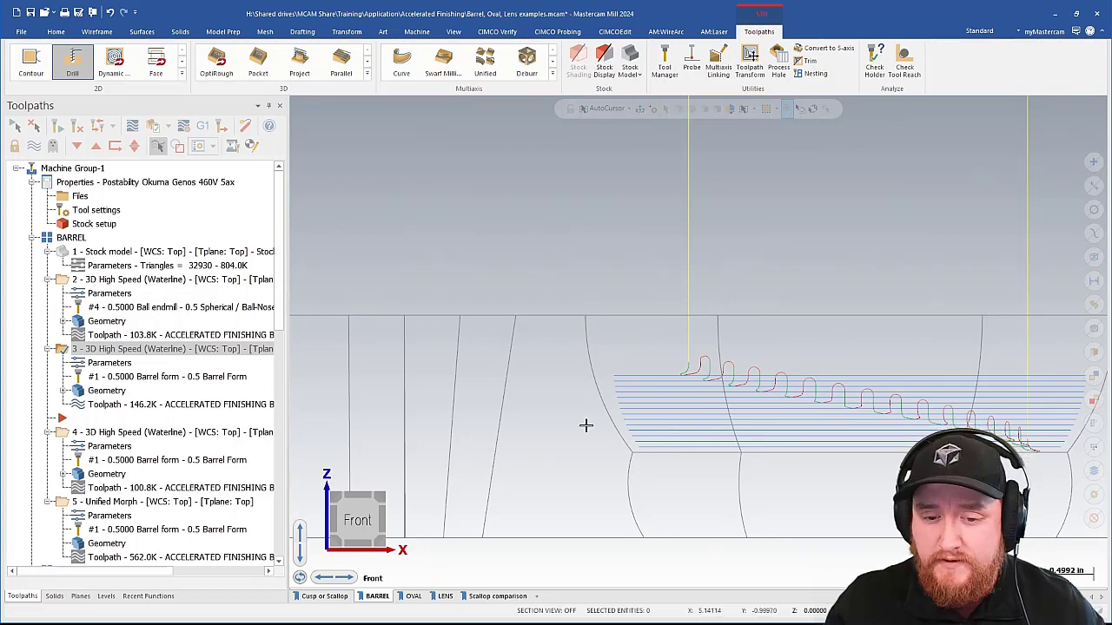
key("Right")
key("Right")
key("Right")
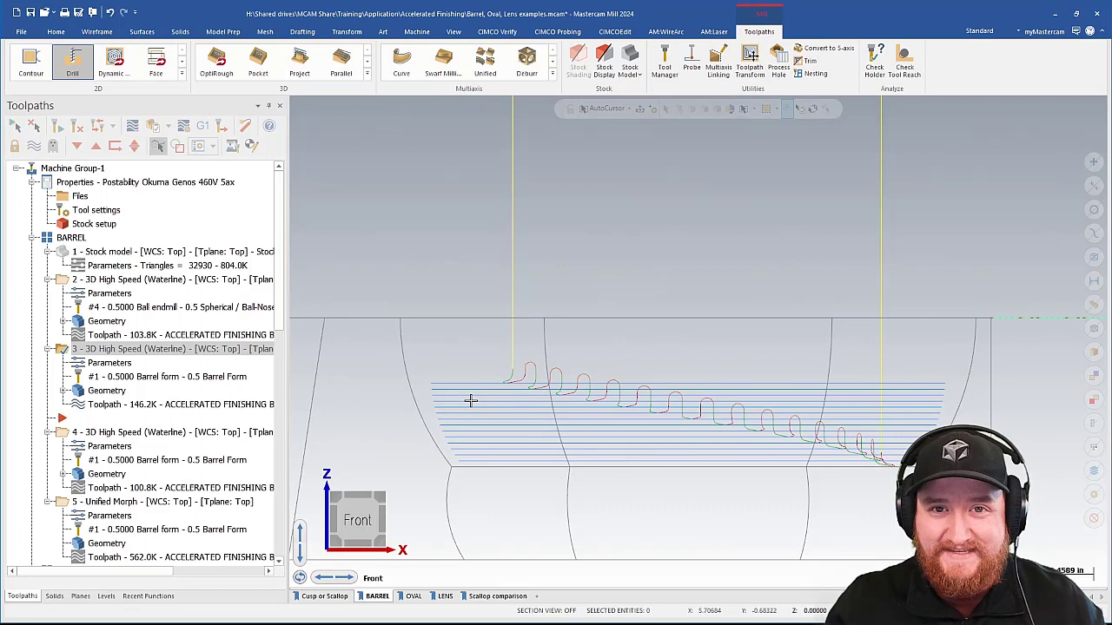
Step: Backplot operation 2's ball end mill waterline toolpath, then display operation 3's barrel-form toolpath
left_click(182, 280)
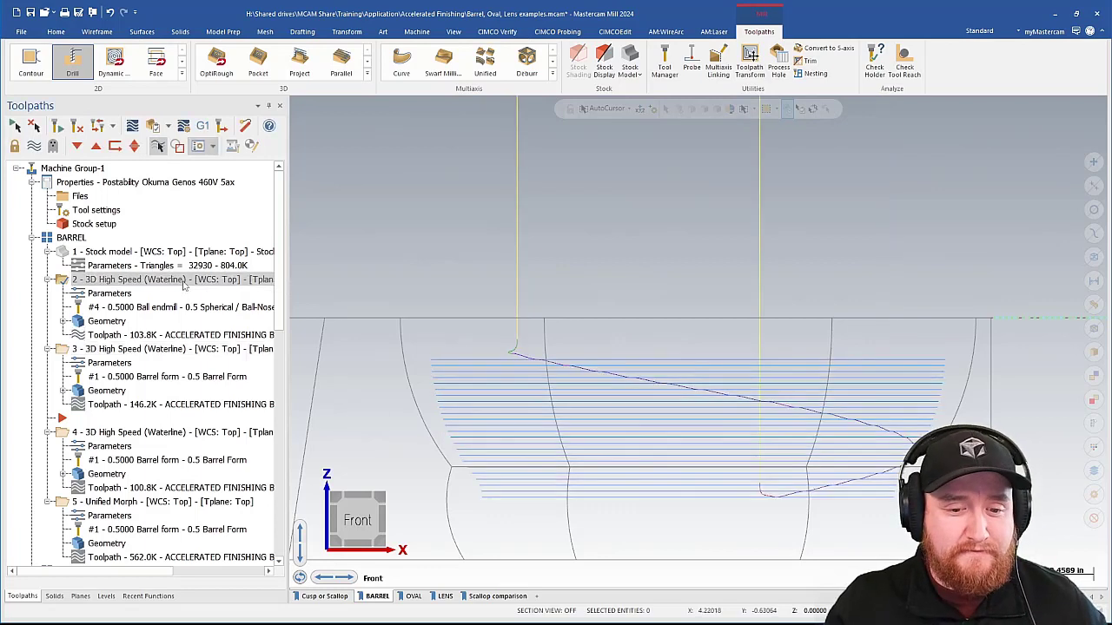
left_click(134, 128)
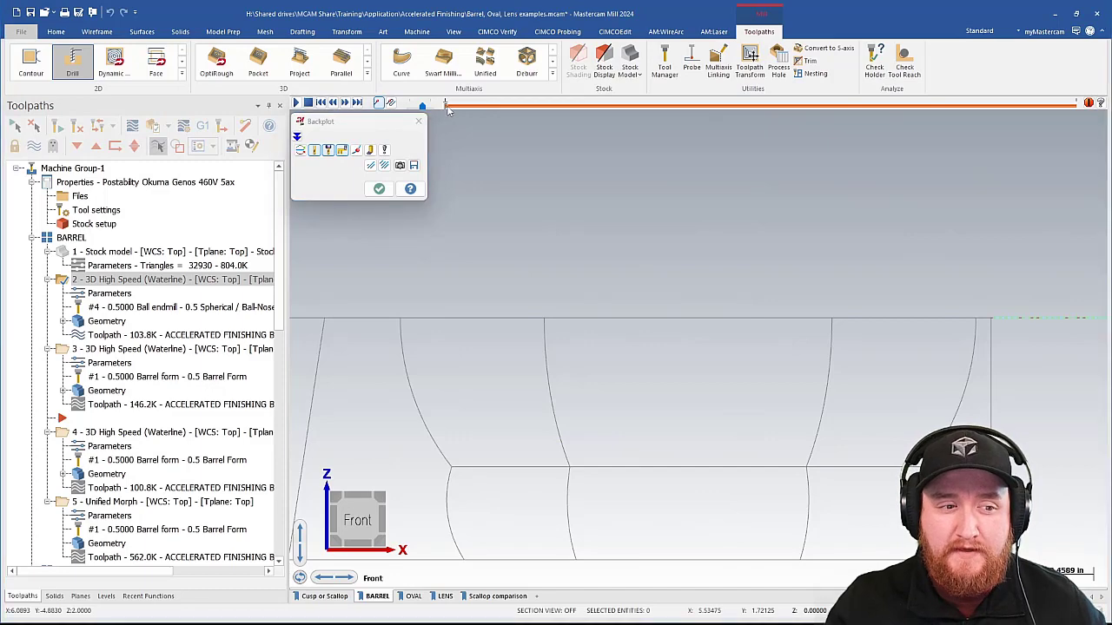
mouse_move(447, 109)
left_mouse_down()
mouse_move(695, 112)
mouse_move(831, 148)
mouse_move(1056, 168)
left_mouse_up()
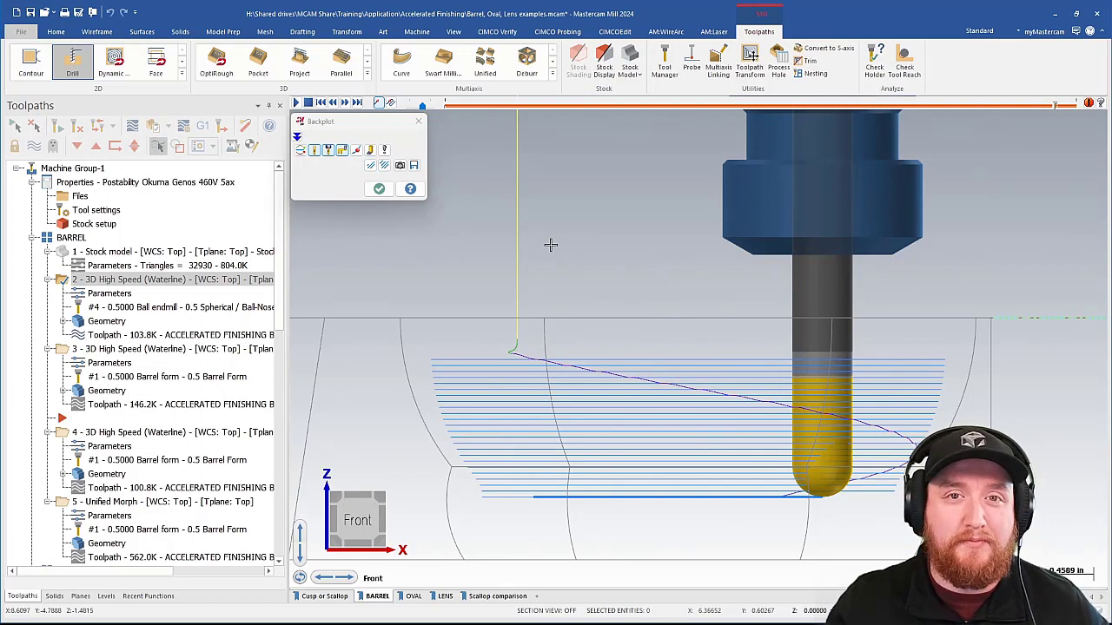
left_click(377, 188)
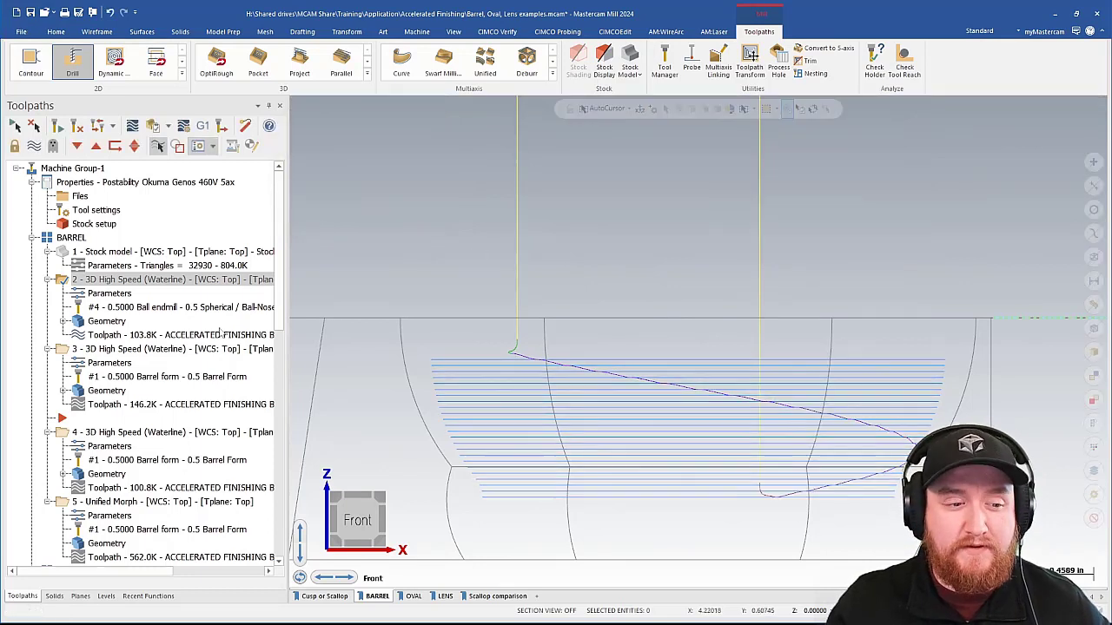
left_click(213, 350)
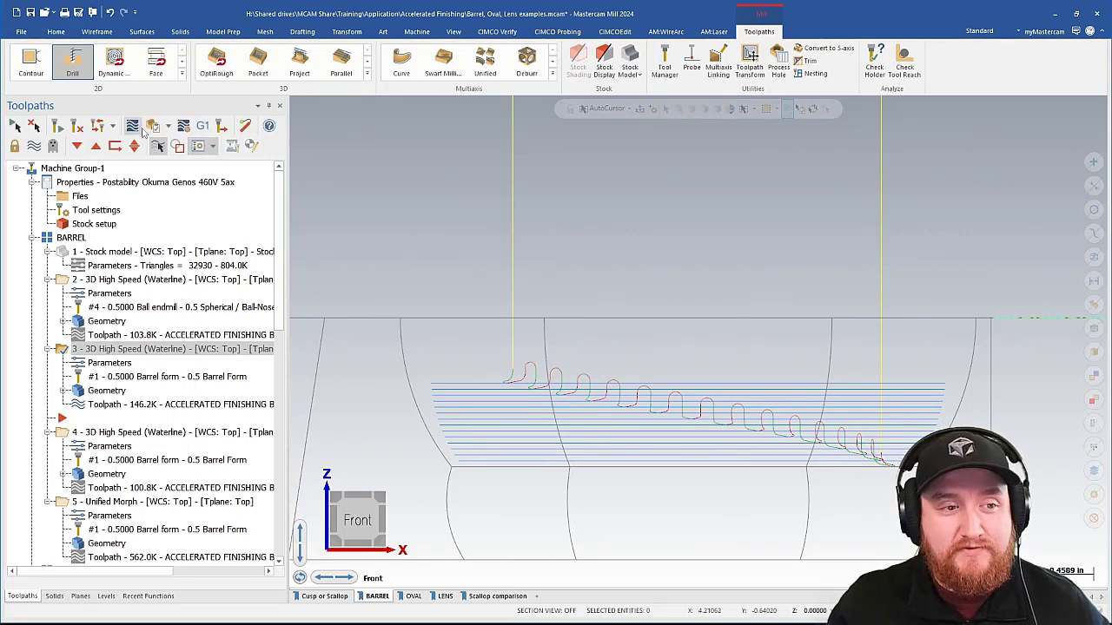
left_click(133, 126)
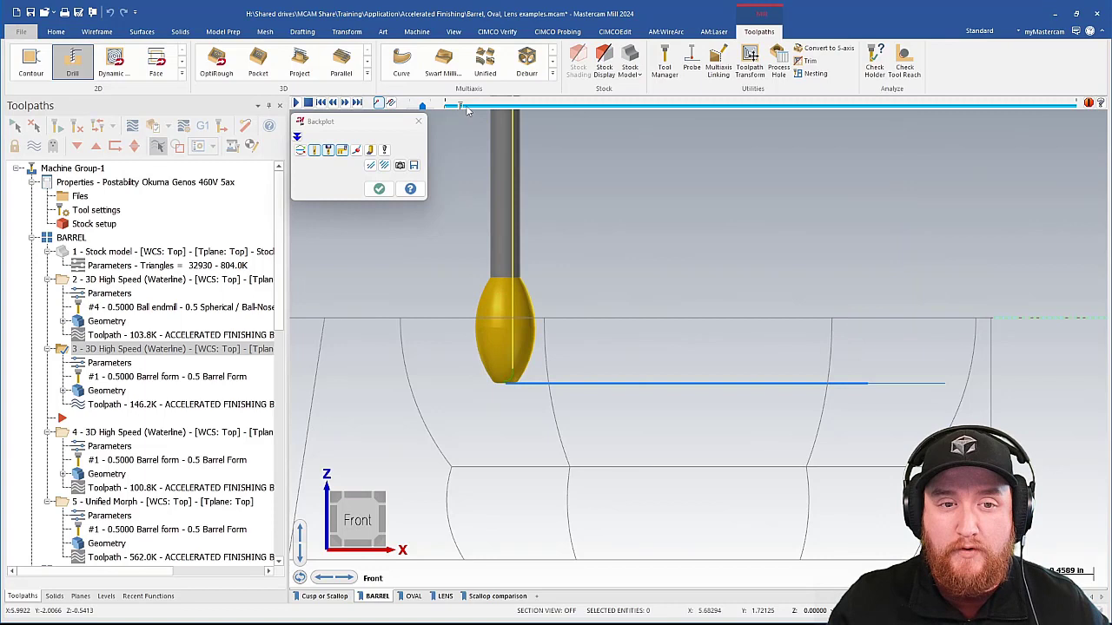
mouse_move(461, 105)
left_mouse_down()
mouse_move(597, 106)
mouse_move(951, 142)
left_mouse_up()
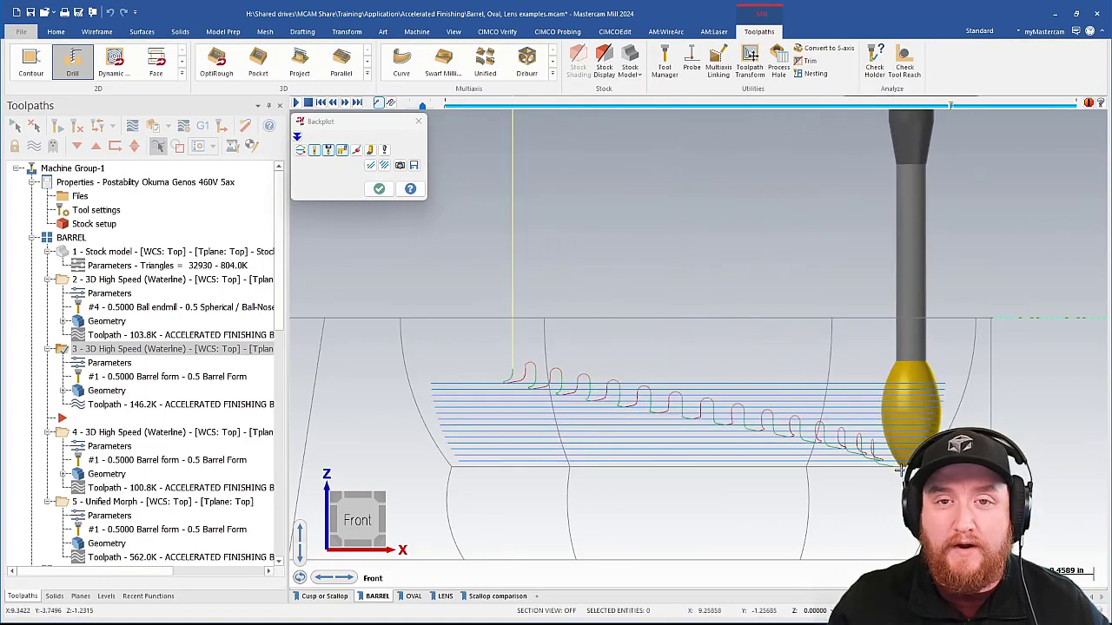
key("Escape")
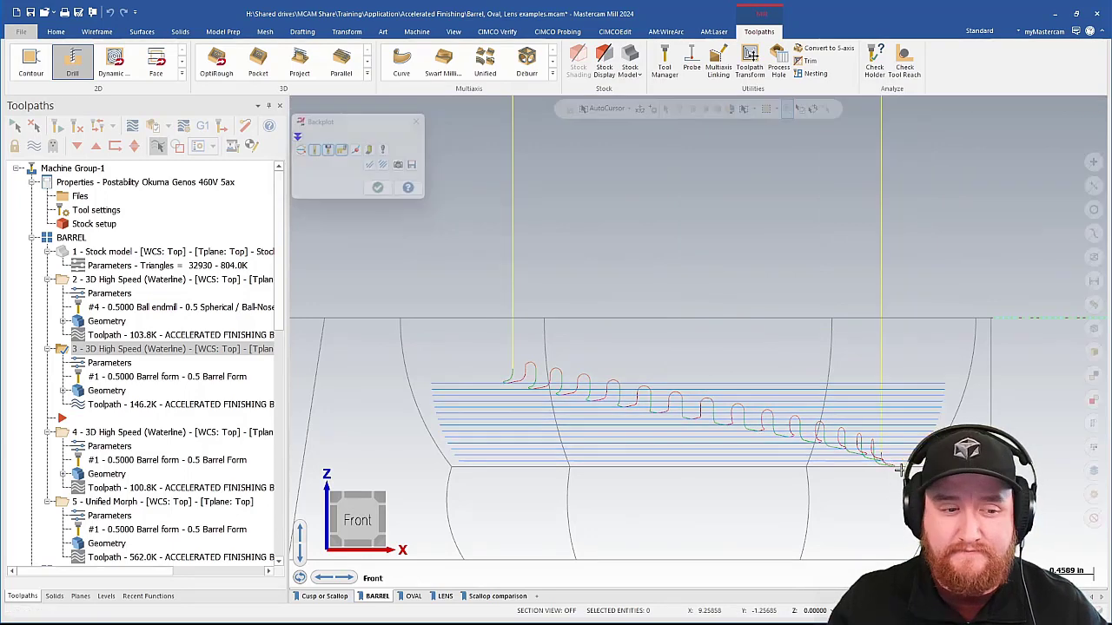
Step: Display operation 4's toolpath and review its 0.5 Barrel form tool definition without changes
scroll(218, 295, "down", 3)
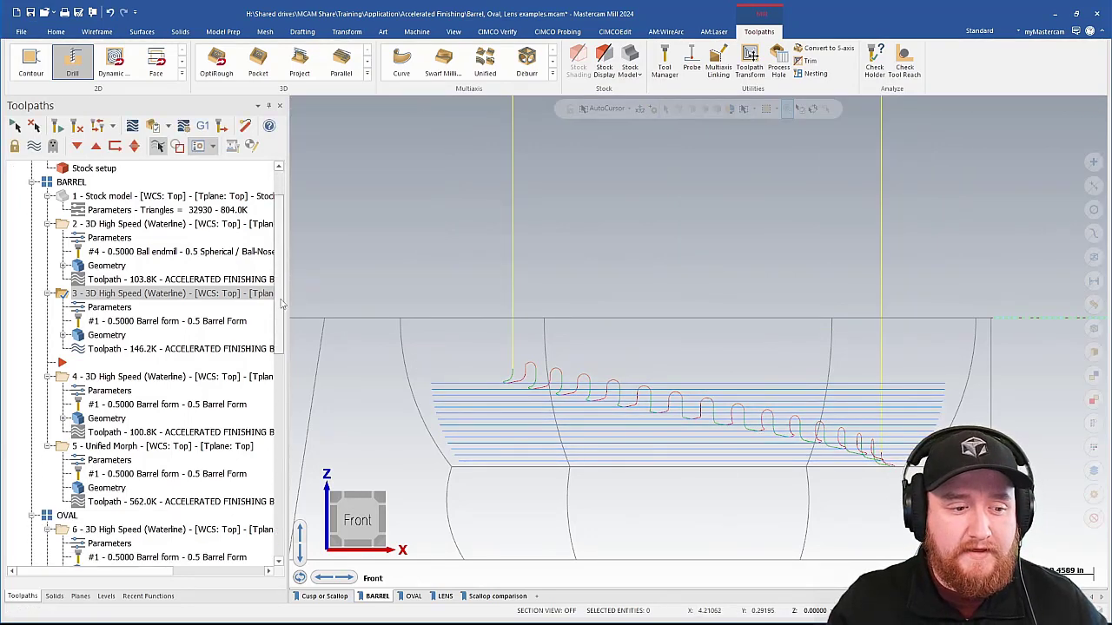
left_click(225, 296)
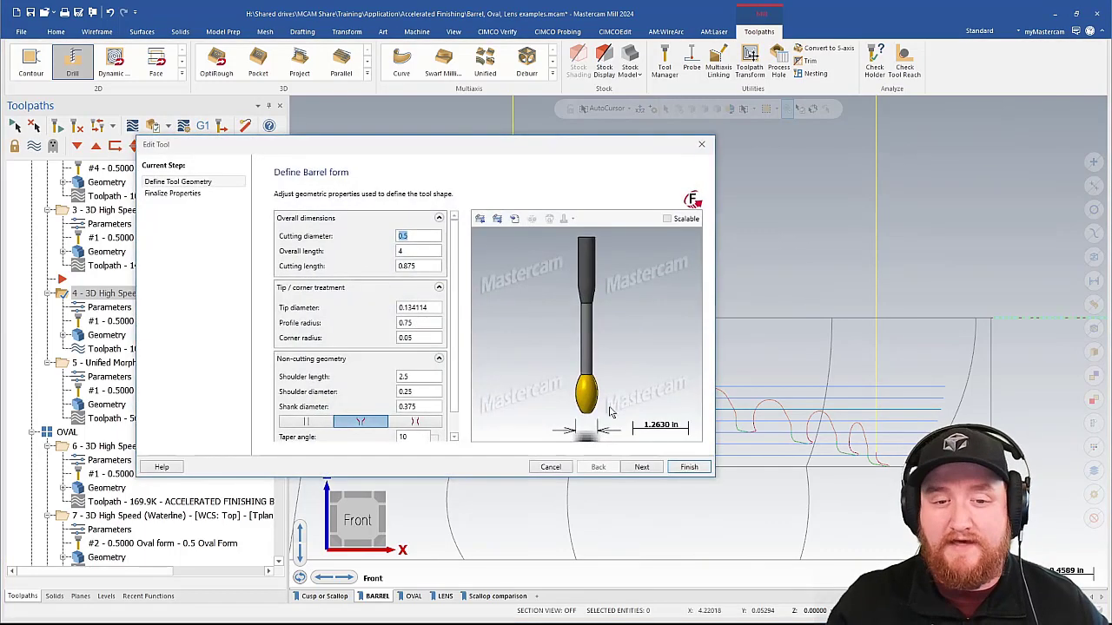
left_click(550, 466)
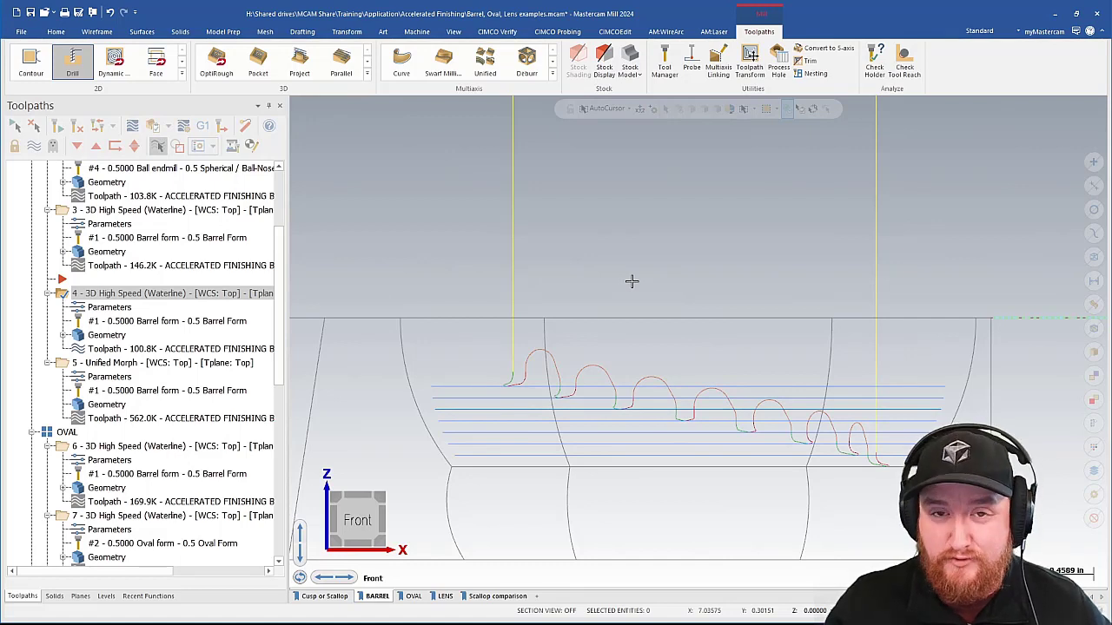
Step: Display operation 5's Unified Morph toolpath across the barrel's curved wall
left_click(191, 364)
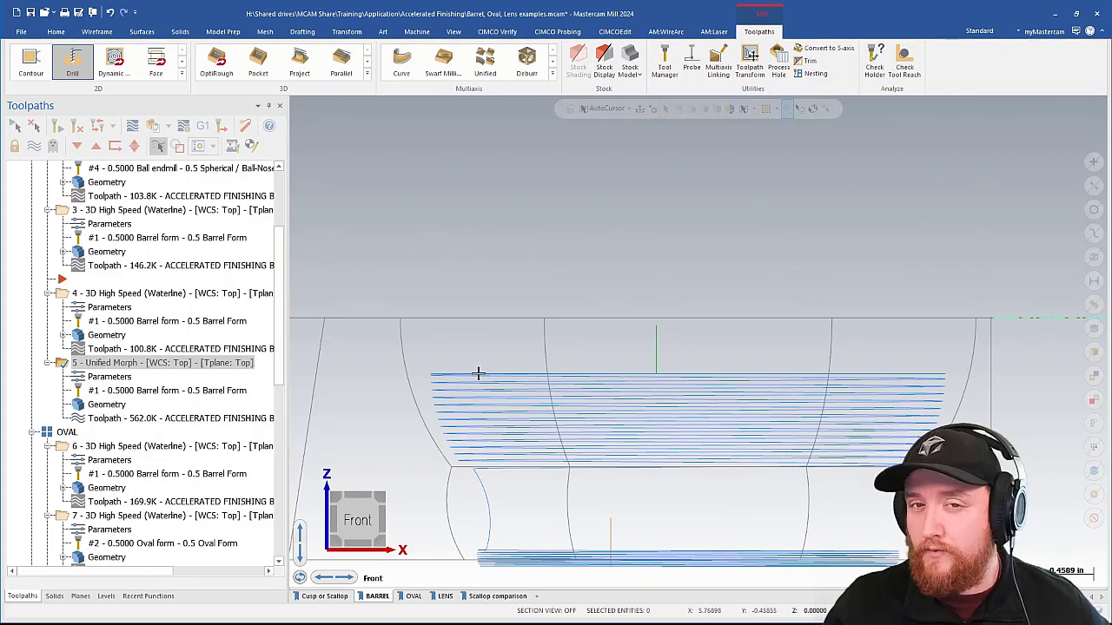
Step: Switch the graphics window to the LENS demo part sheet
left_click(444, 597)
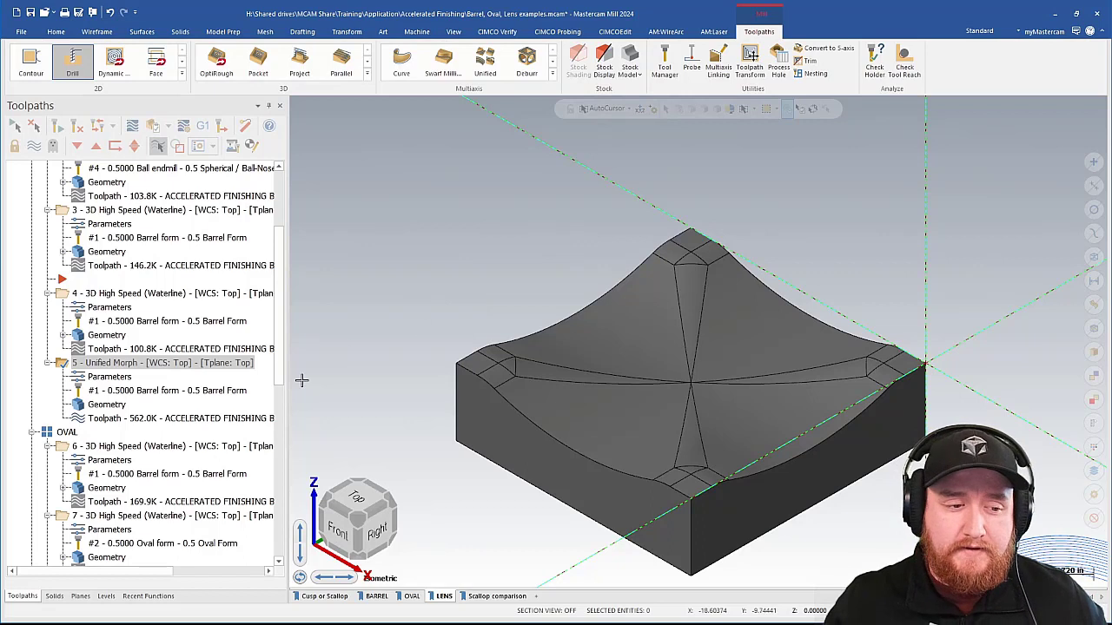
Step: Scroll to the LENS group and display operation 11's ball end mill Equal Scallop toolpath
left_click_drag(279, 377, 279, 539)
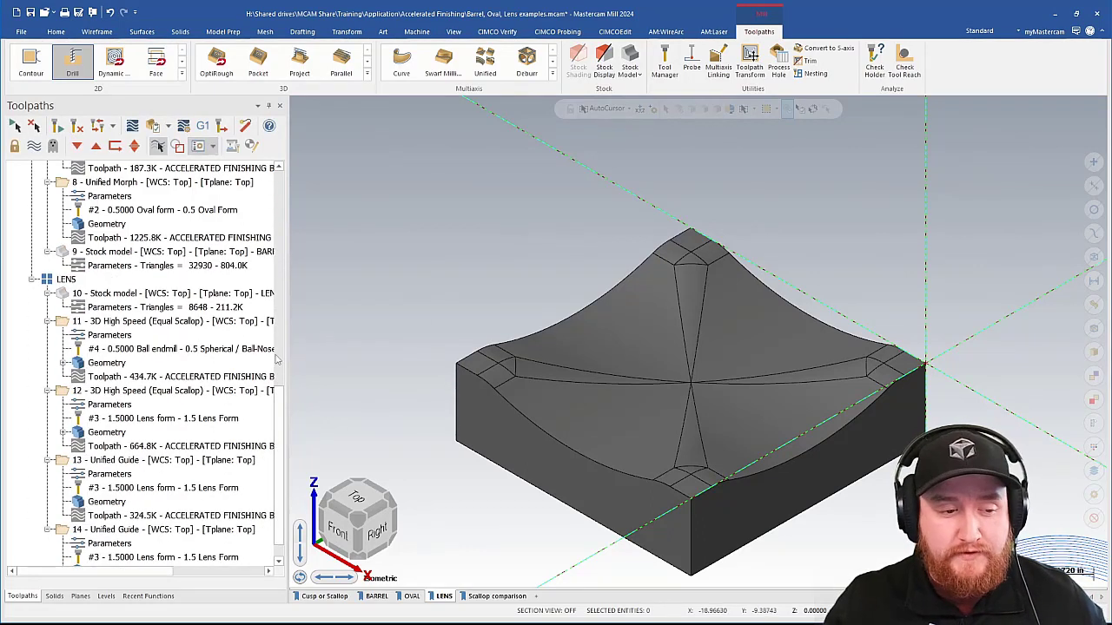
left_click(173, 321)
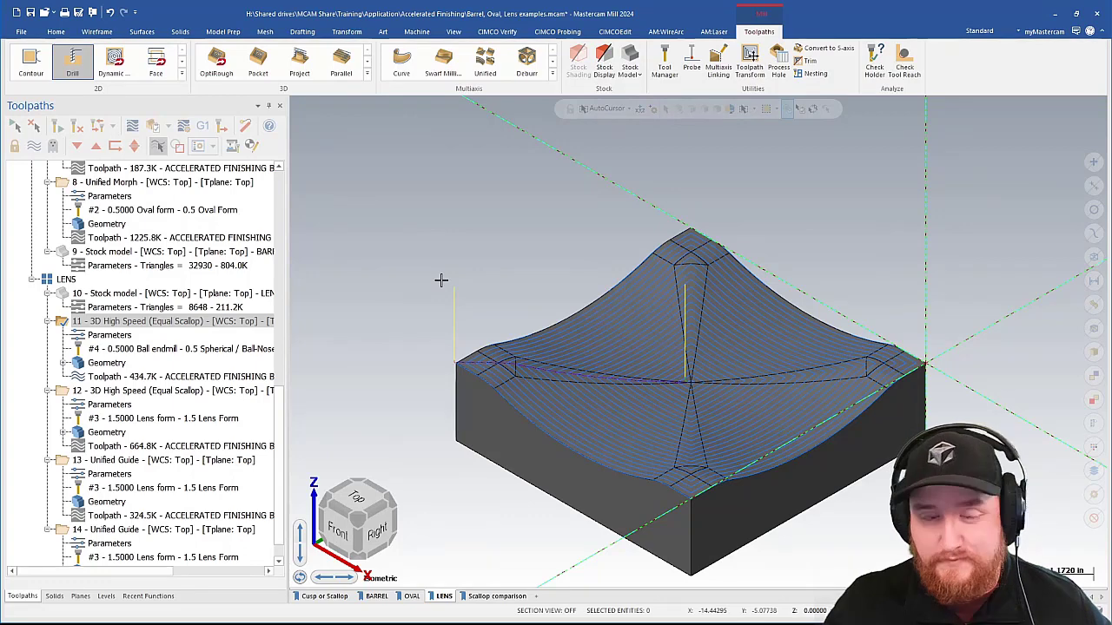
Step: Display operation 12's Equal Scallop toolpath for the 1.5 lens form tool
left_click(227, 391)
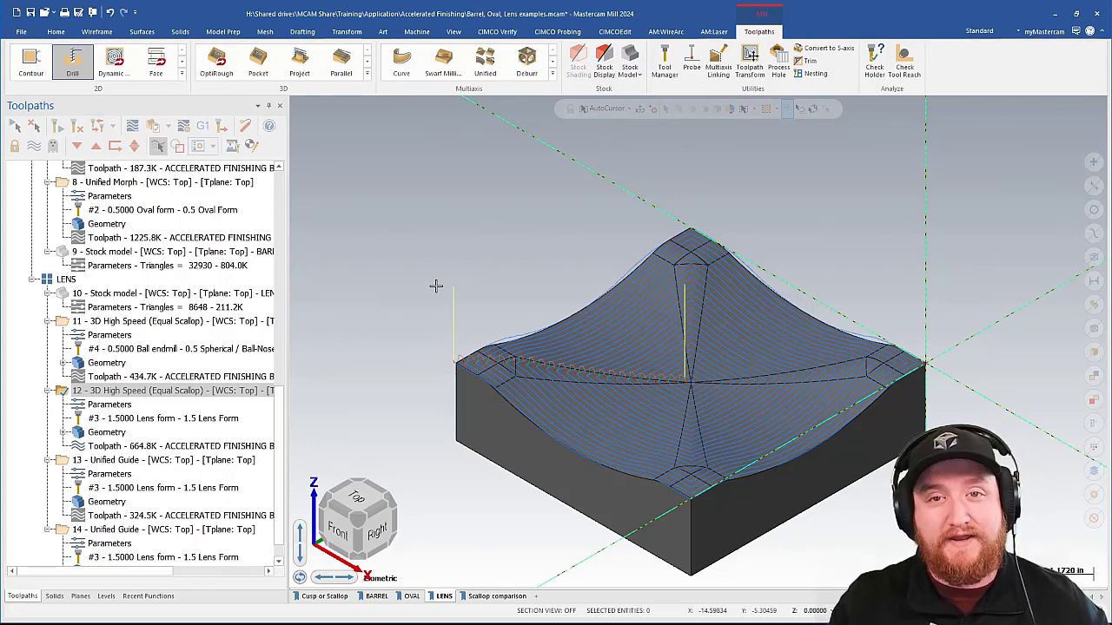
Step: Display operation 13's Unified Guide toolpath for the 1.5 Lens form tool
left_click(164, 459)
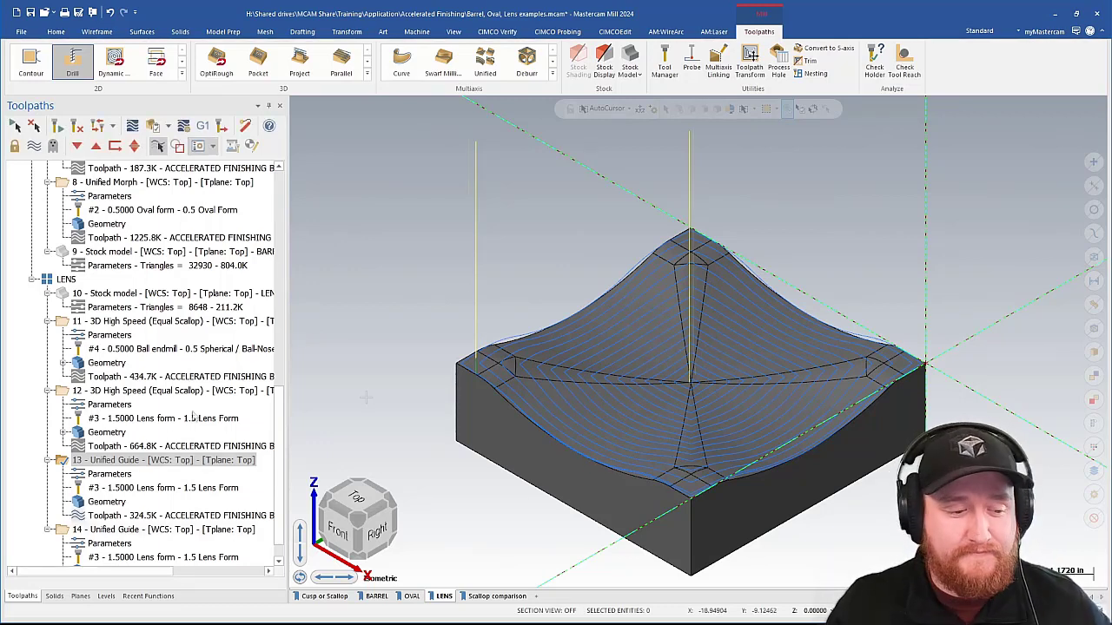
Step: Display operation 14's Unified Guide toolpath and backplot the 1.5 Lens form tool onto the part's front edge
left_click(165, 530)
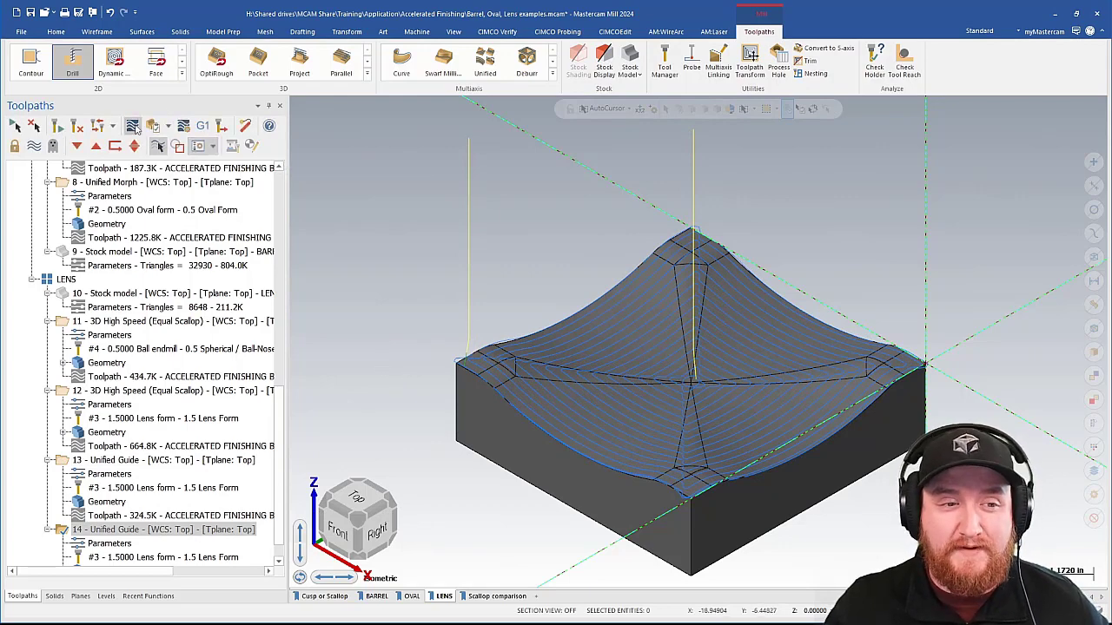
left_click(132, 126)
left_click_drag(447, 107, 451, 108)
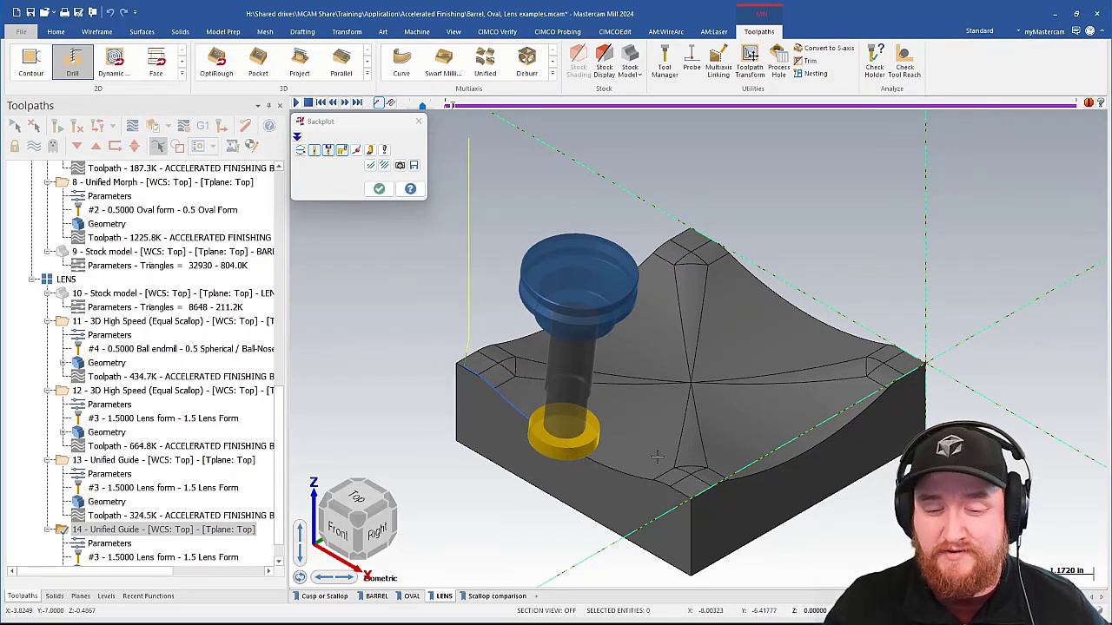
left_click(378, 189)
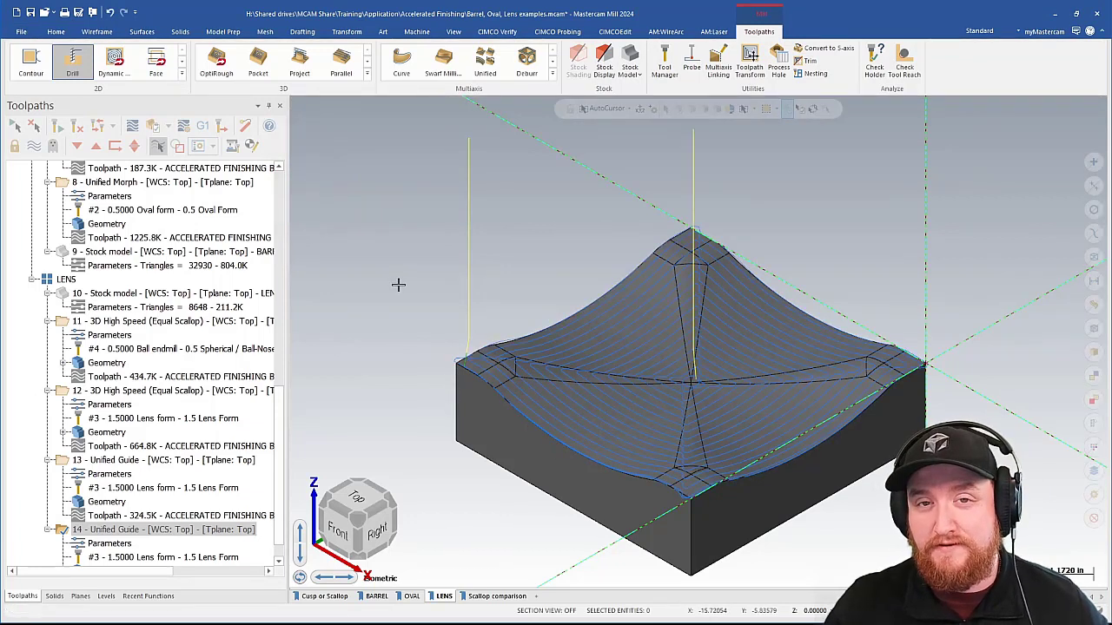